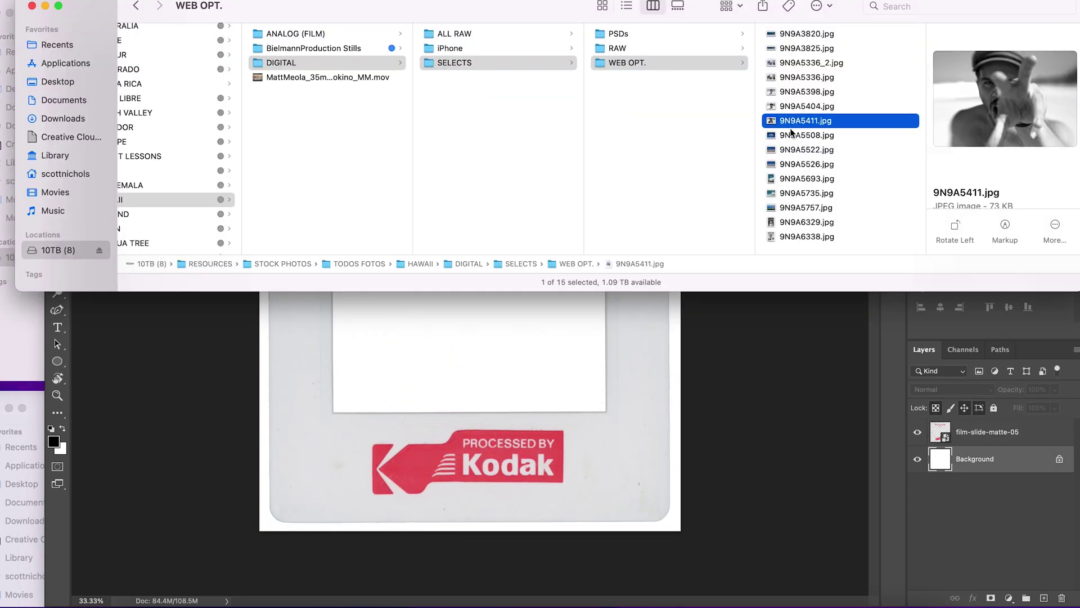
# Drag portrait 9N9A5398.jpg into the slide document and scale it to the matte window
pyautogui.click(807, 91)
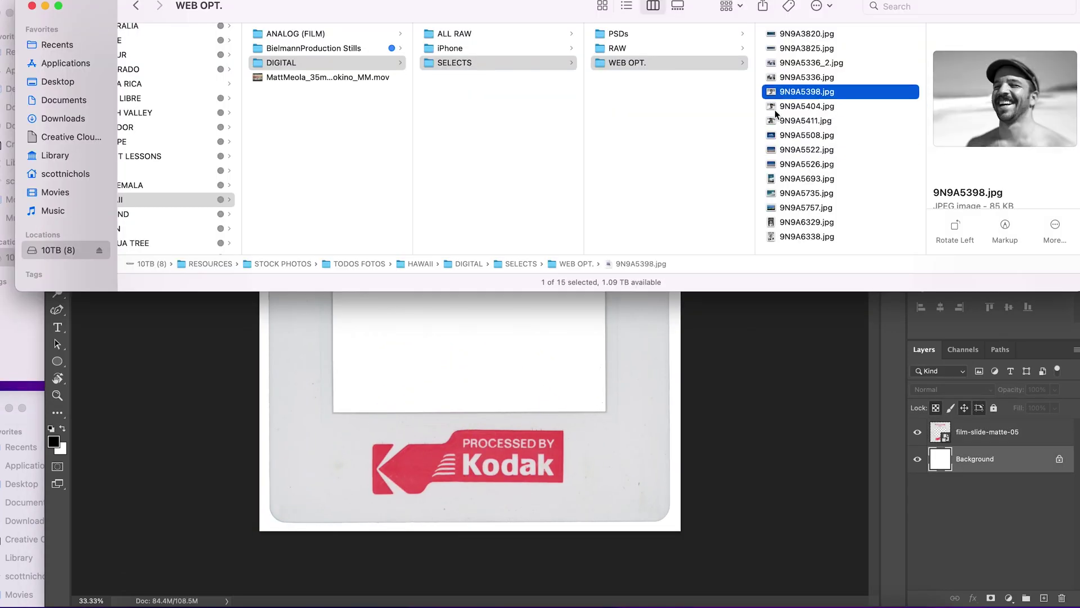
pyautogui.moveTo(807, 91); pyautogui.dragTo(470, 320)
pyautogui.moveTo(678, 321); pyautogui.dragTo(616, 313)
pyautogui.moveTo(260, 320); pyautogui.dragTo(321, 321)
pyautogui.press('super+equal')
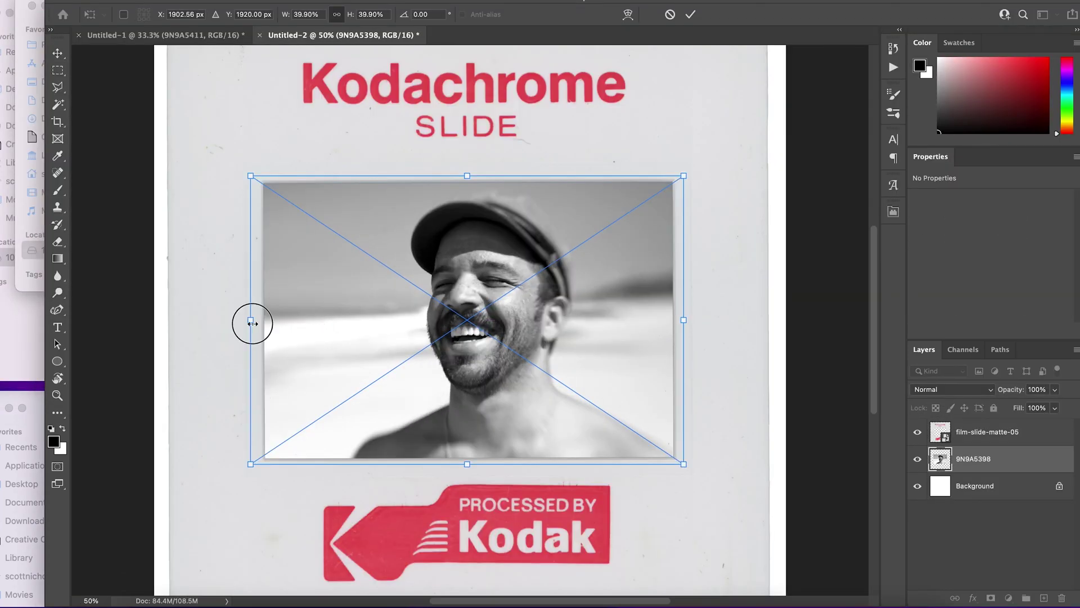
pyautogui.press('Return')
pyautogui.press('super+minus')
pyautogui.press('super+equal')
pyautogui.press('super+minus')
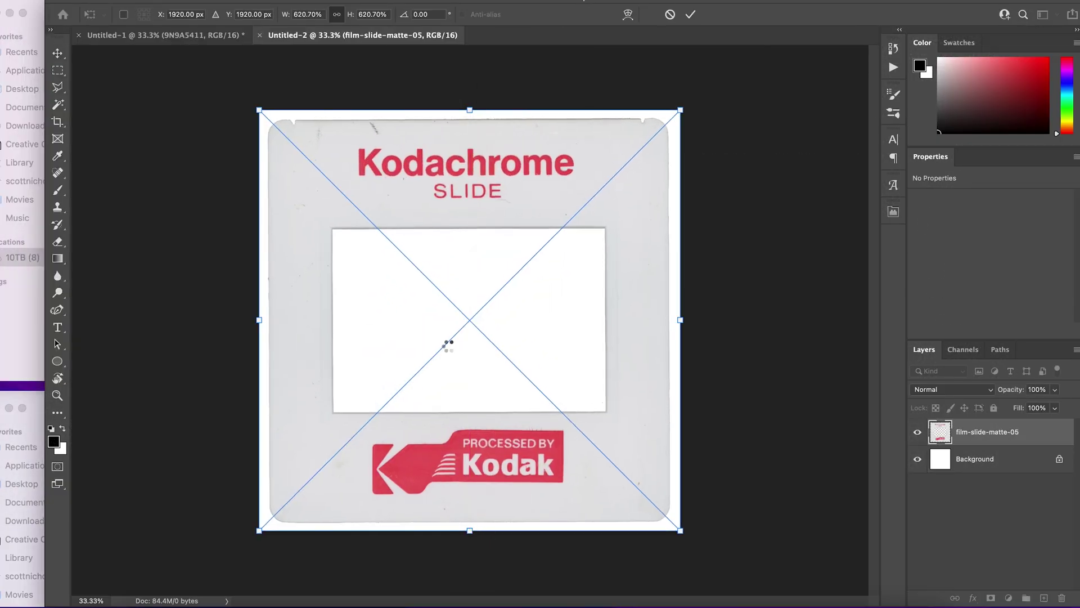
# Commit the matte's size, then reposition and resize the portrait to fill the slide window
pyautogui.click(448, 345)
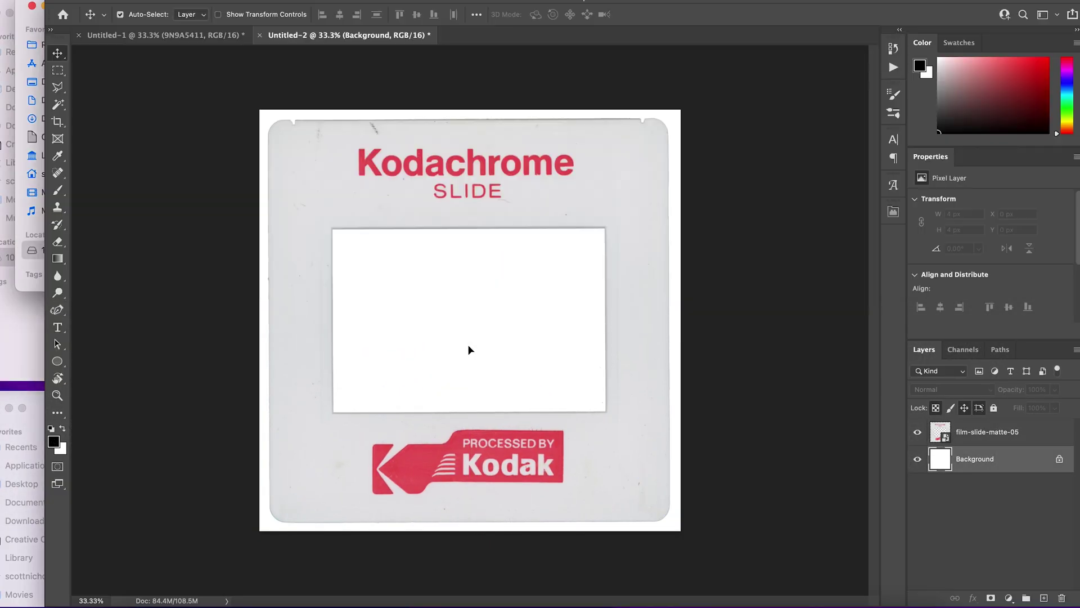
pyautogui.moveTo(596, 315); pyautogui.dragTo(620, 313)
pyautogui.moveTo(265, 317); pyautogui.dragTo(299, 319)
pyautogui.press('super+equal')
pyautogui.press('Return')
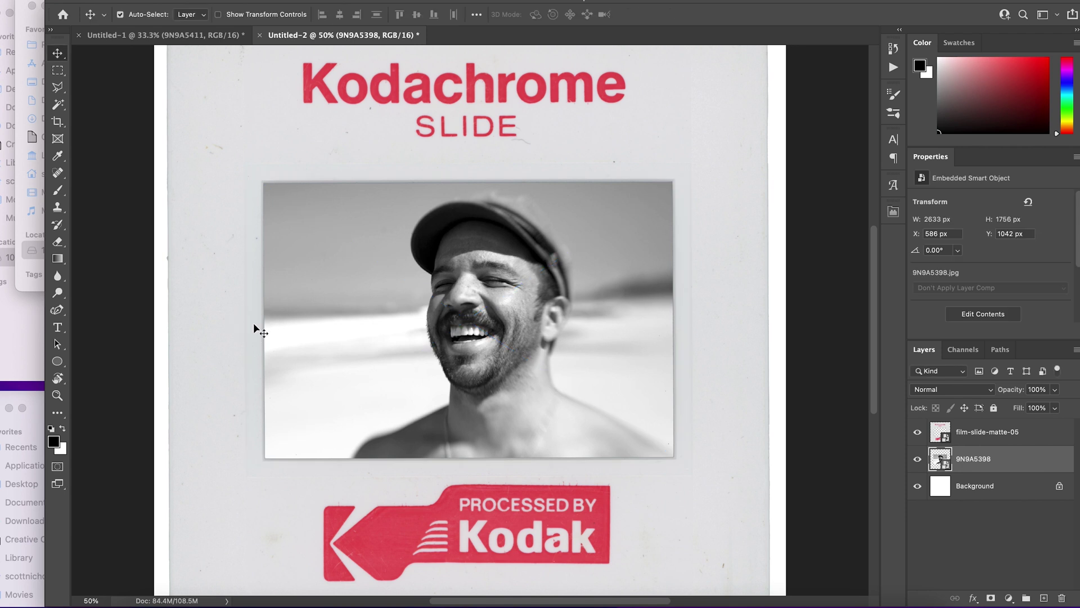
pyautogui.press('super+minus')
pyautogui.press('super+equal')
pyautogui.press('super+minus')
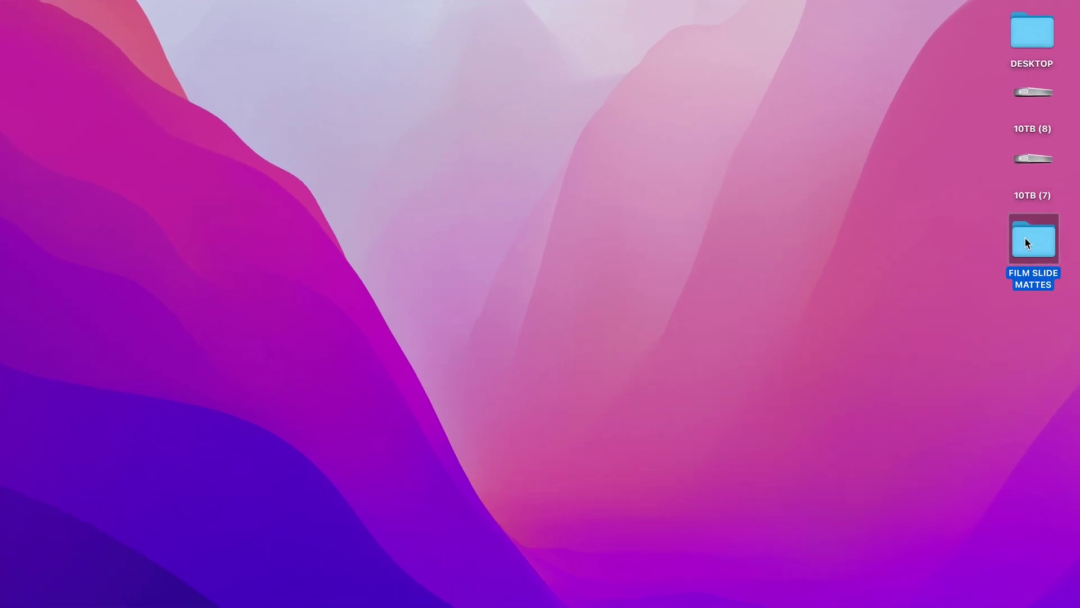
# Open the FILM SLIDE MATTES folder, enlarge its window and widen the file column
pyautogui.doubleClick(1028, 239)
pyautogui.moveTo(576, 46); pyautogui.dragTo(366, 12)
pyautogui.doubleClick(366, 12)
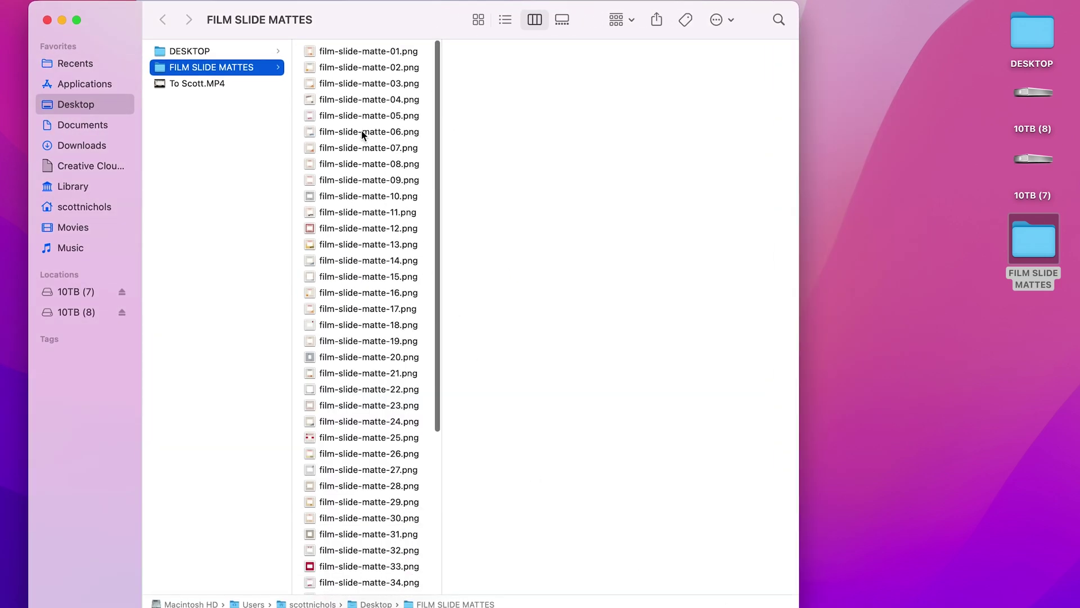
pyautogui.scroll(-5, 363, 135)
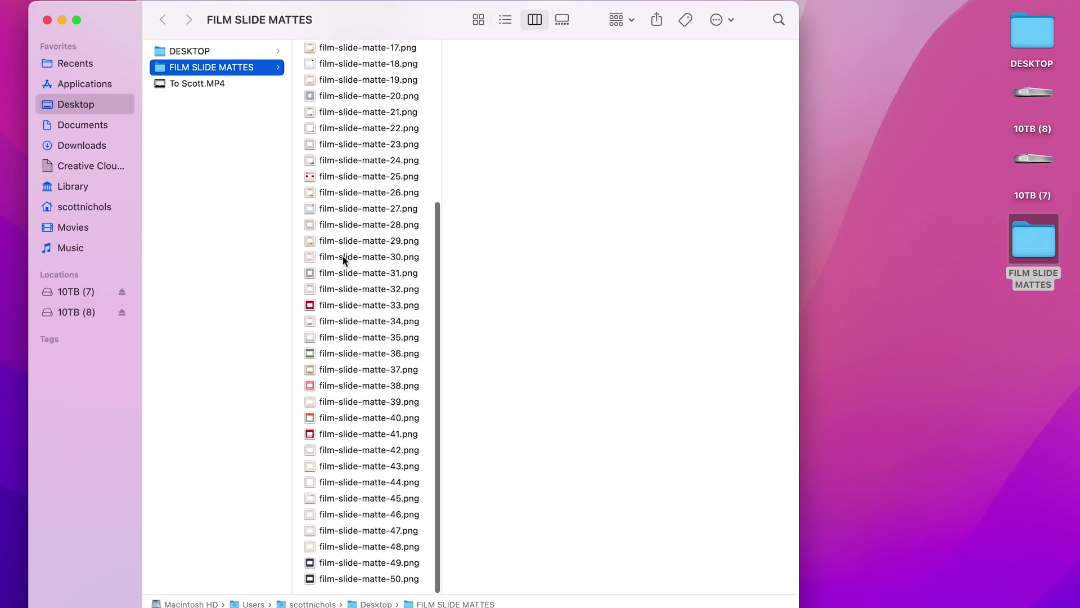
pyautogui.scroll(5, 344, 259)
pyautogui.moveTo(442, 150); pyautogui.dragTo(500, 150)
# Preview the matte PNGs in turn and select film-slide-matte-02.png
pyautogui.press('Right')
pyautogui.press('Down')
pyautogui.press('Down')
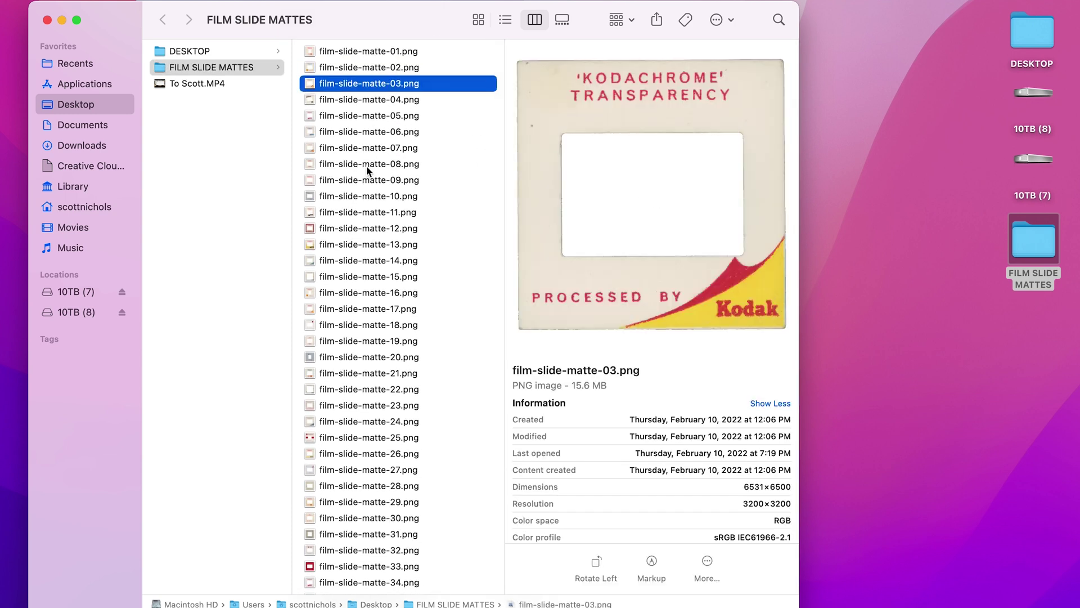
pyautogui.press('Down')
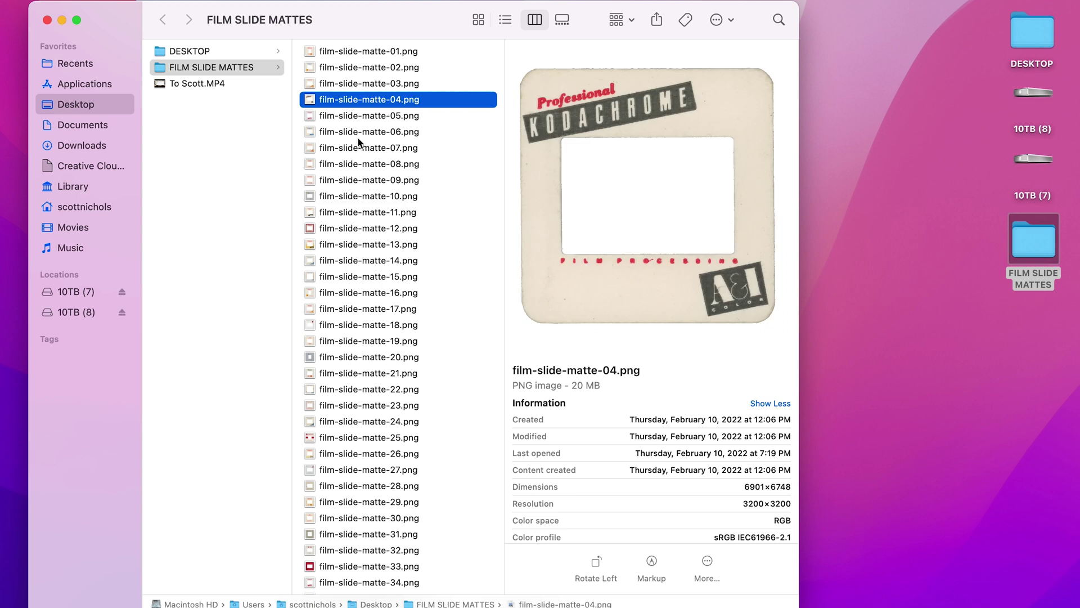
pyautogui.press('Down')
pyautogui.press('Down')
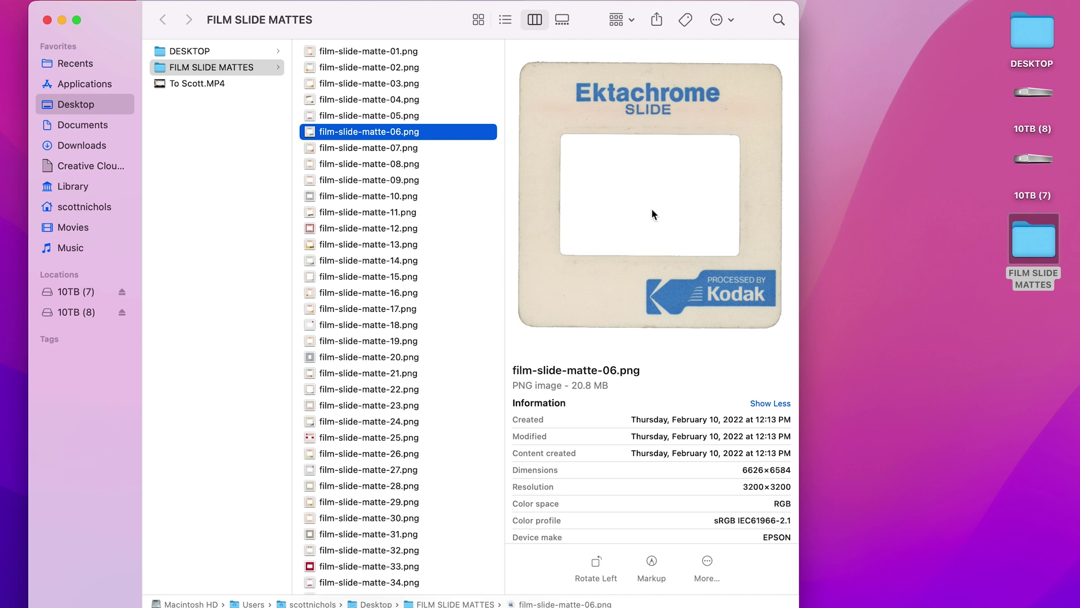
pyautogui.click(311, 68)
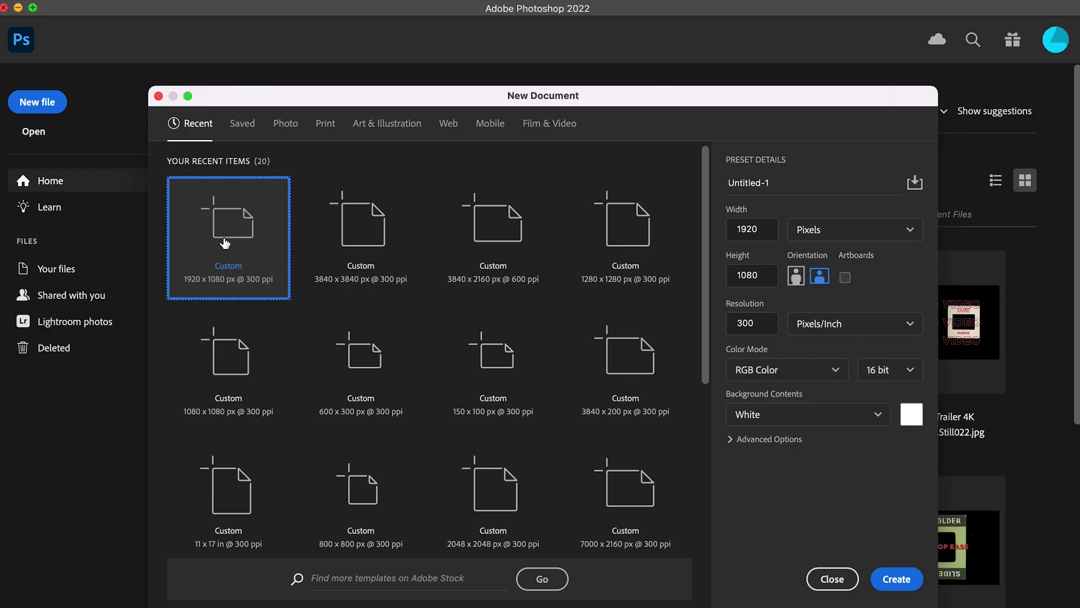
# Create the 1920 × 1080 document and place film-slide-matte-02.png, enlarged to span the canvas height
pyautogui.click(890, 580)
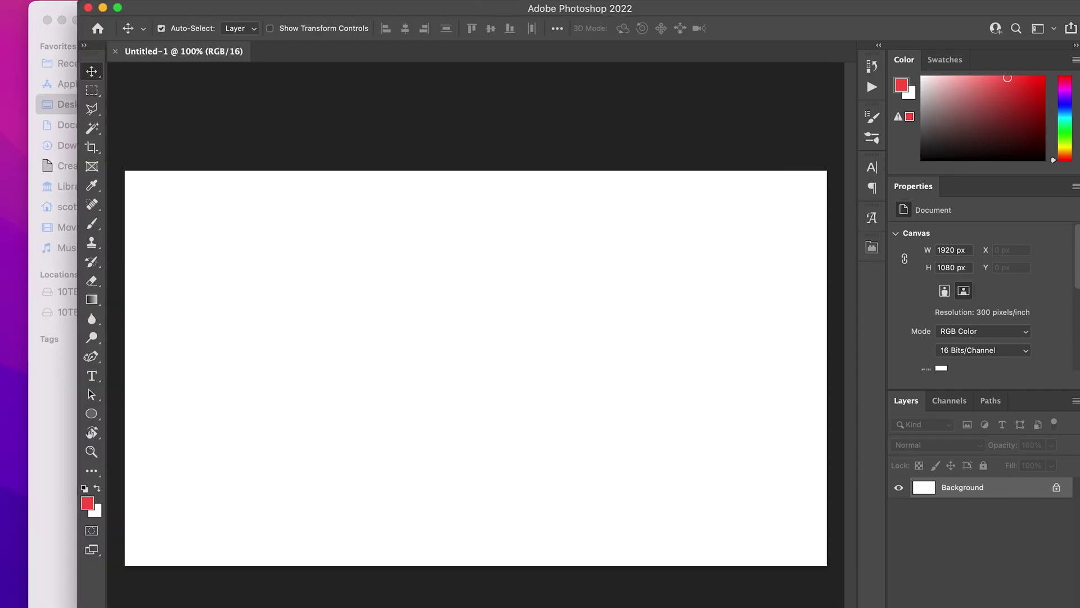
pyautogui.click(38, 11)
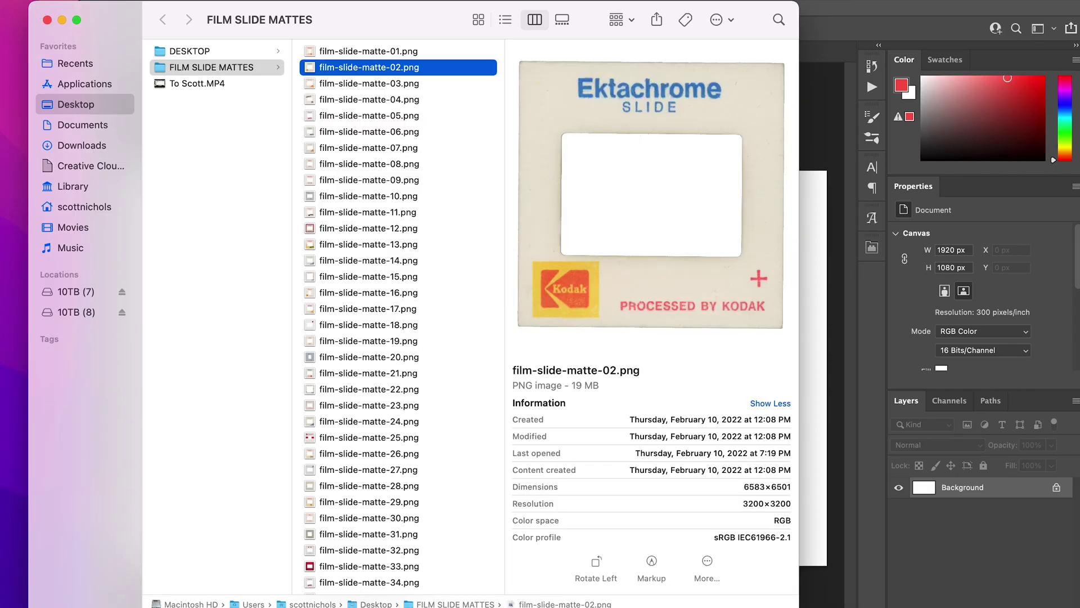
pyautogui.moveTo(234, 68); pyautogui.dragTo(644, 364)
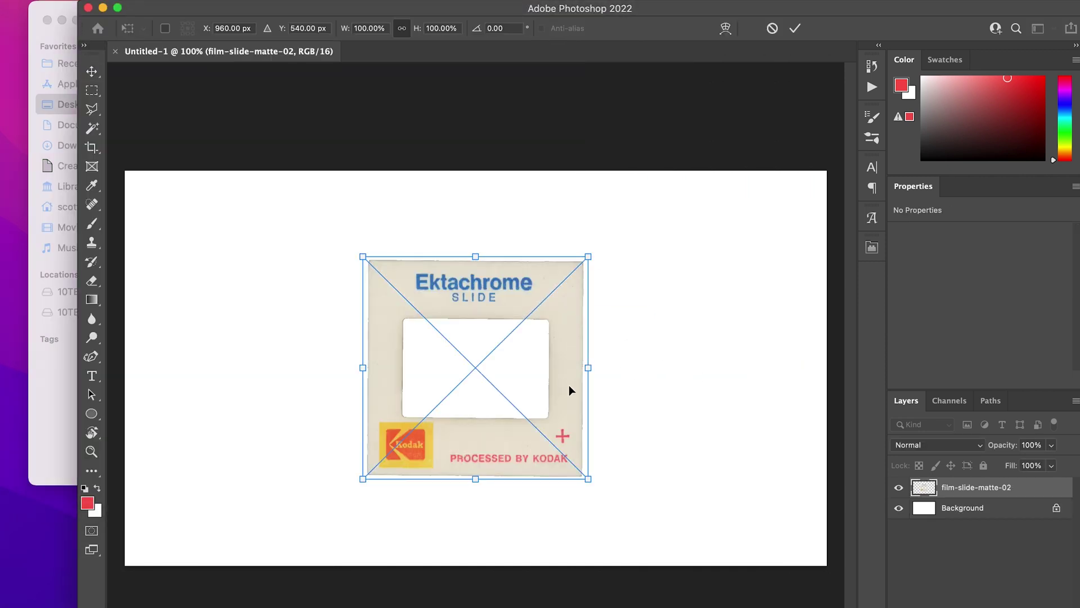
pyautogui.moveTo(477, 251); pyautogui.dragTo(466, 171)
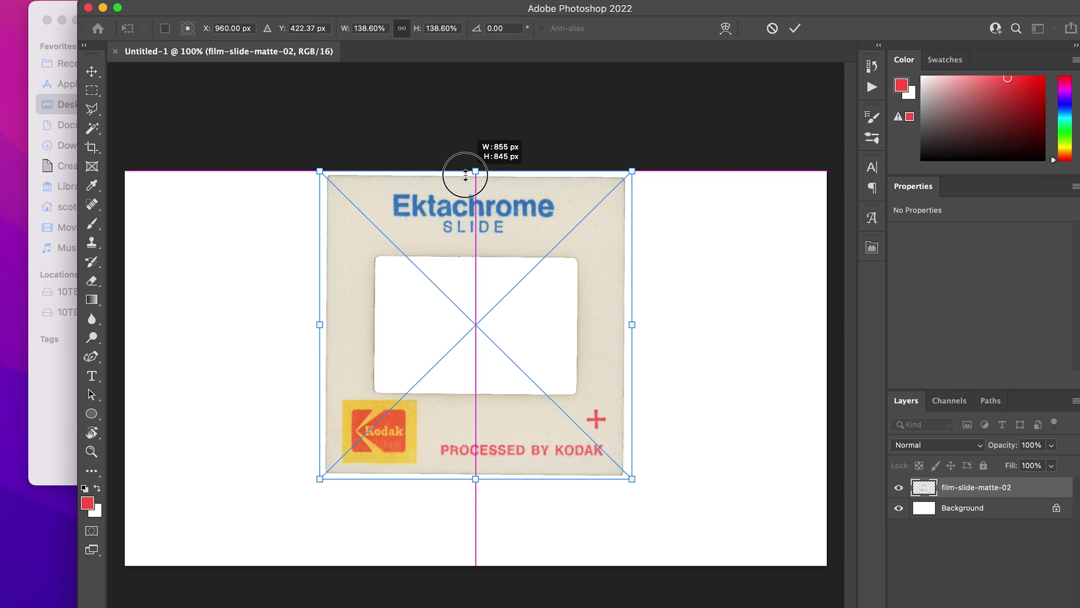
pyautogui.moveTo(483, 483); pyautogui.dragTo(477, 563)
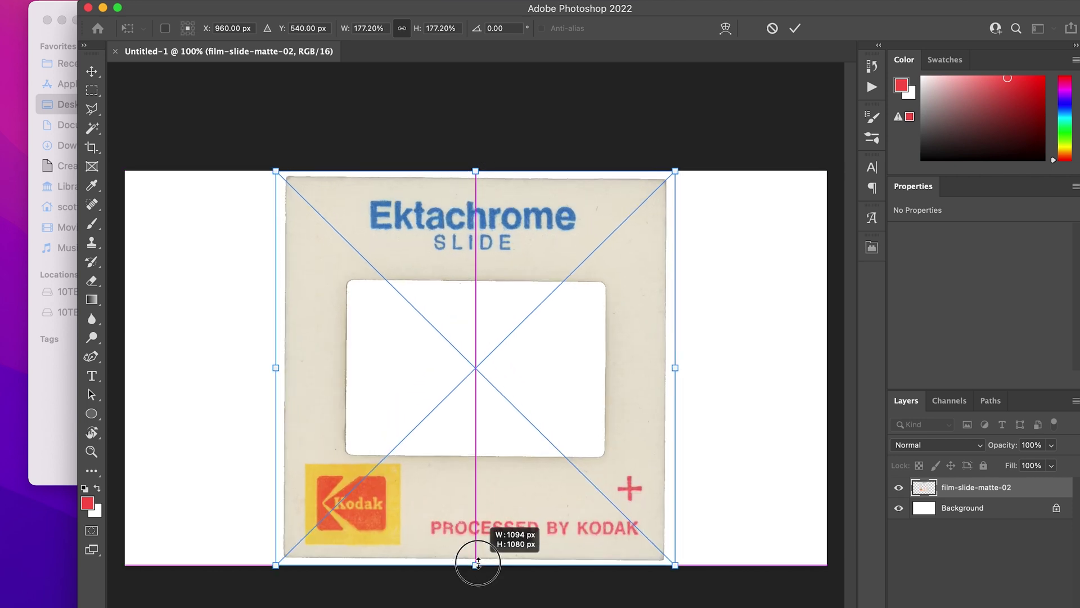
pyautogui.press('Return')
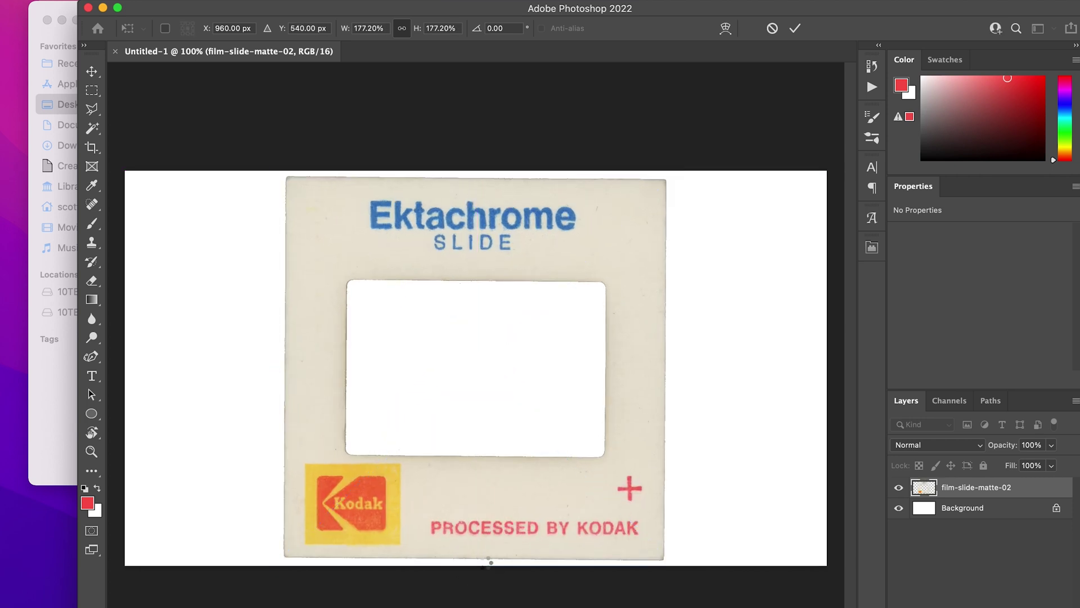
# Place portrait 9N9A5398.jpg on the canvas and move its layer below the slide matte
pyautogui.press('super+Tab')
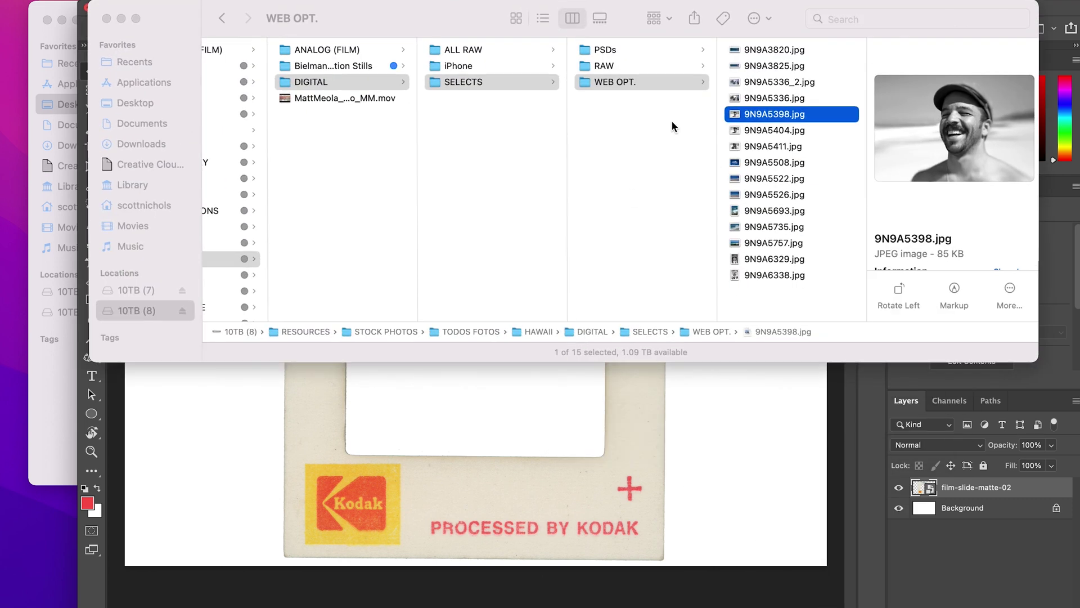
pyautogui.moveTo(733, 116); pyautogui.dragTo(425, 422)
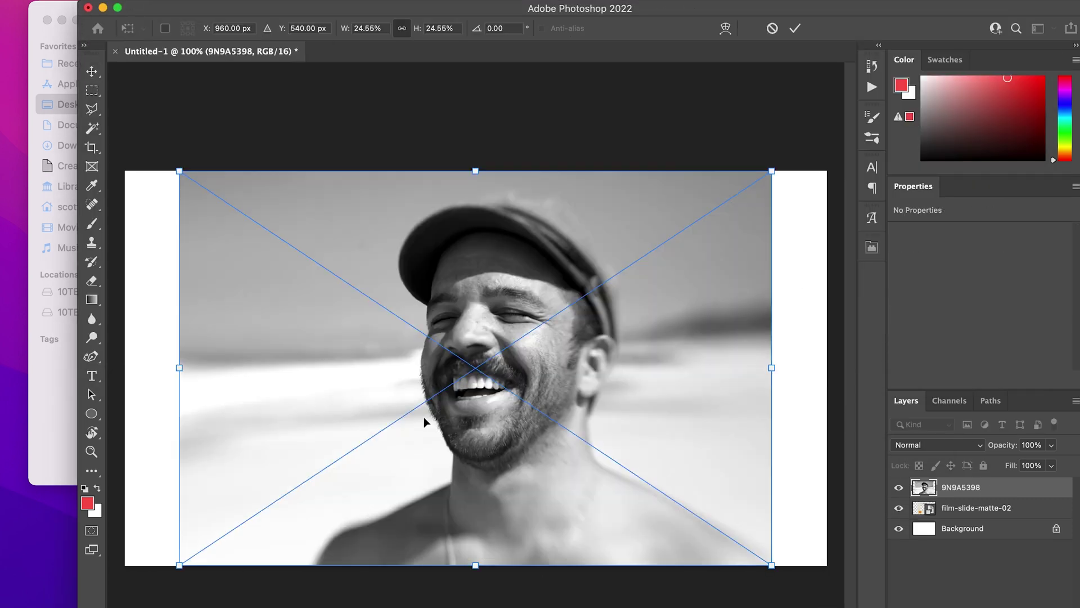
pyautogui.press('Return')
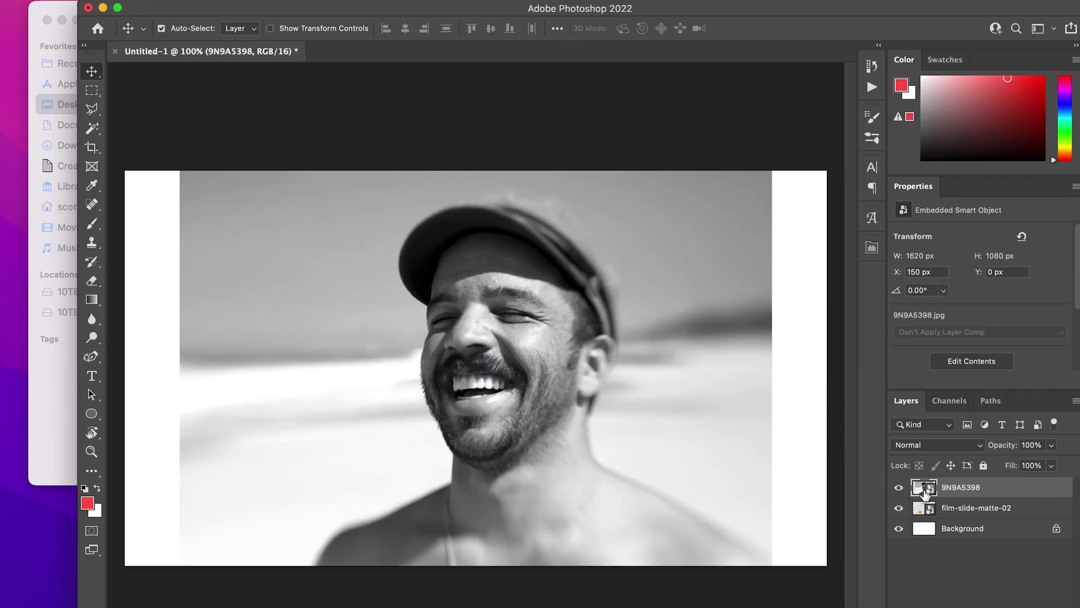
pyautogui.moveTo(923, 488); pyautogui.dragTo(923, 519)
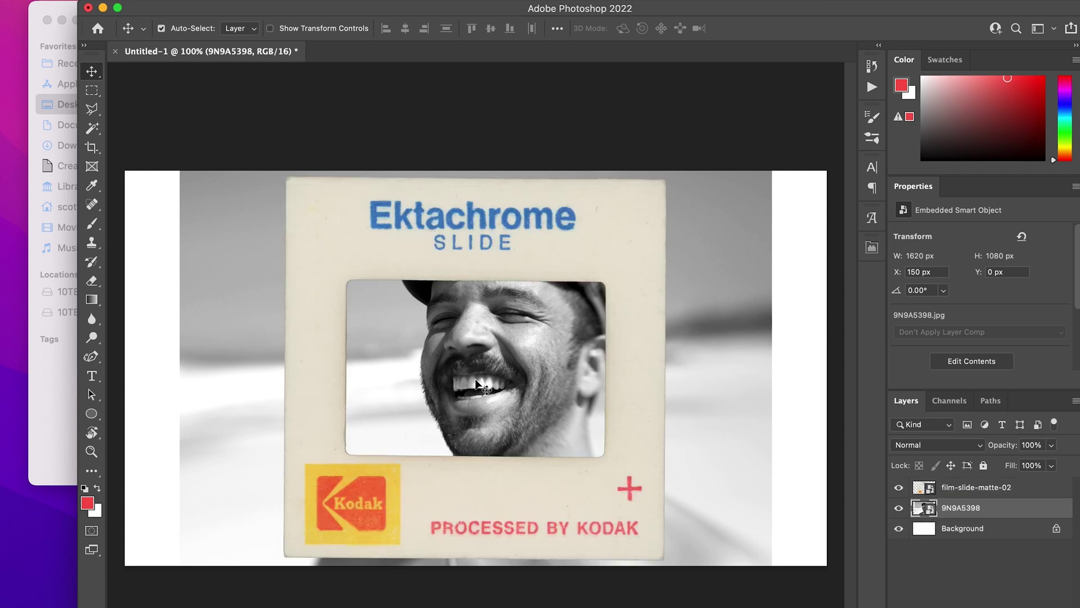
# Free Transform the portrait down to 790 px wide so it fills the matte window
pyautogui.press('super+t')
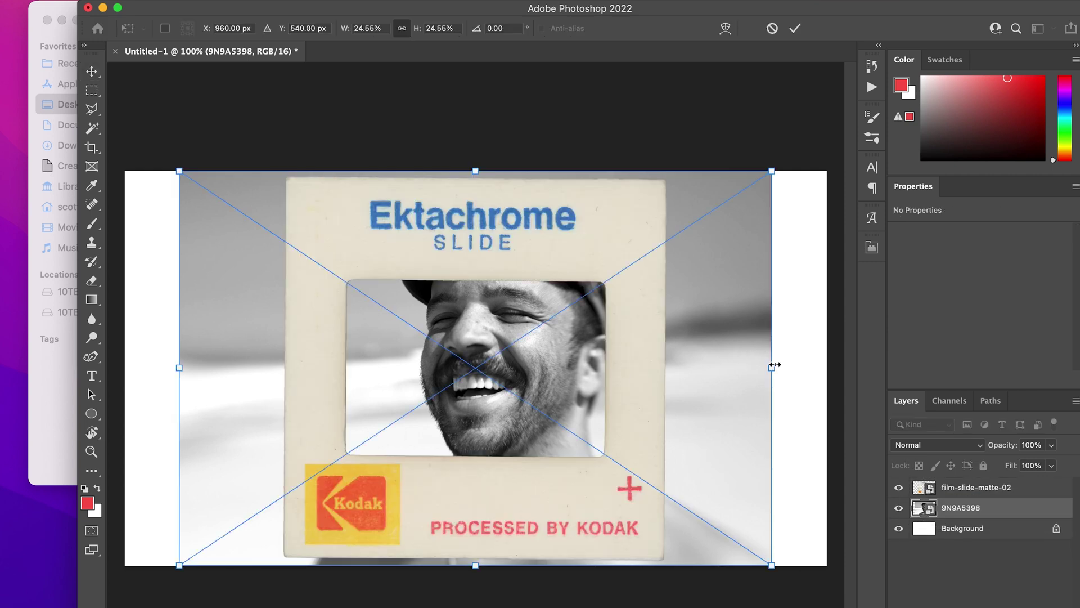
pyautogui.moveTo(773, 368); pyautogui.dragTo(617, 377)
pyautogui.moveTo(176, 370); pyautogui.dragTo(321, 366)
pyautogui.press('Return')
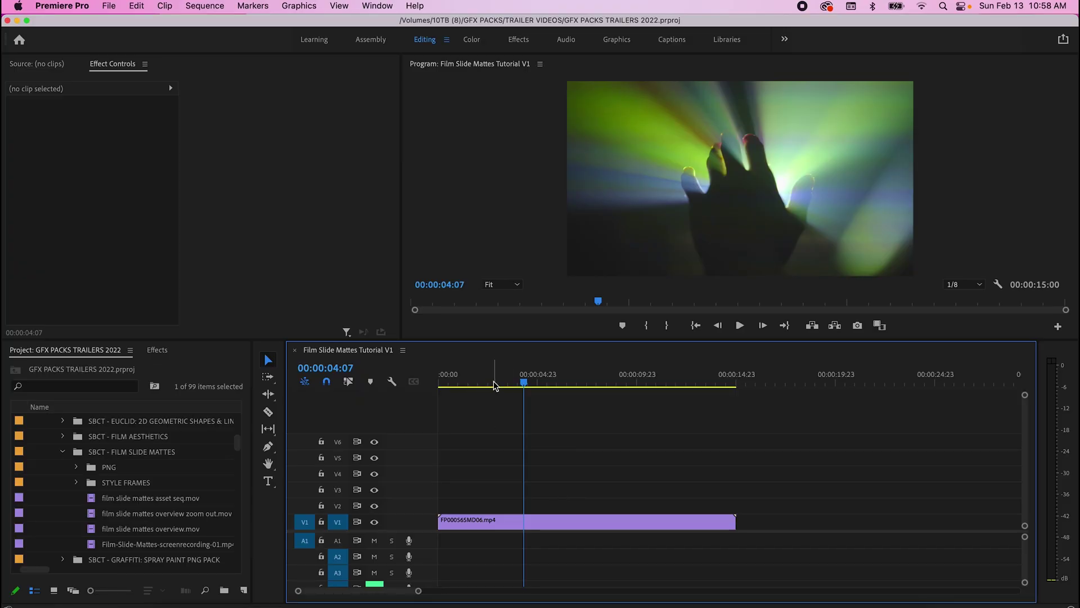
# Scrub the footage back to the start and expand the PNG bin of slide mattes
pyautogui.moveTo(488, 383); pyautogui.dragTo(461, 388)
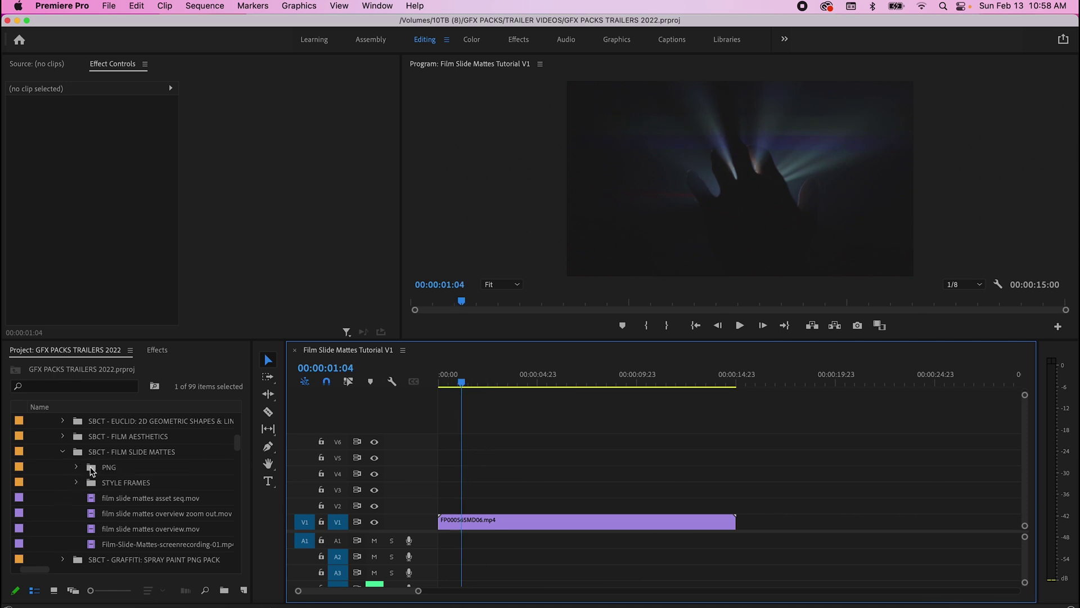
pyautogui.click(92, 469)
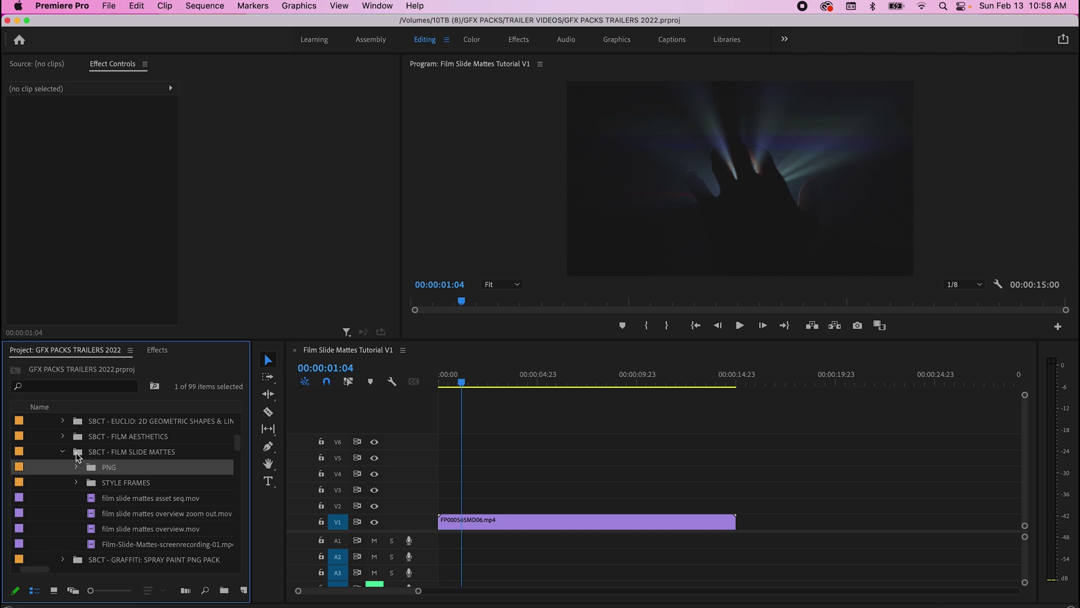
pyautogui.click(76, 467)
# Place film-slide-matte-02.png on V2 and extend it to end at 15 seconds
pyautogui.click(106, 503)
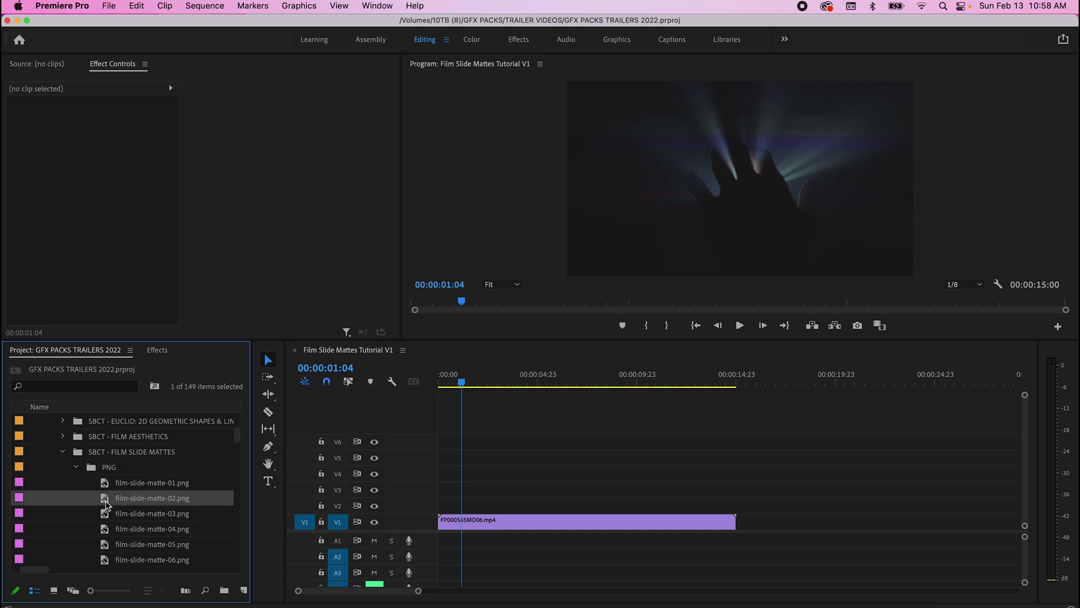
pyautogui.moveTo(394, 537); pyautogui.dragTo(444, 505)
pyautogui.moveTo(532, 505); pyautogui.dragTo(735, 505)
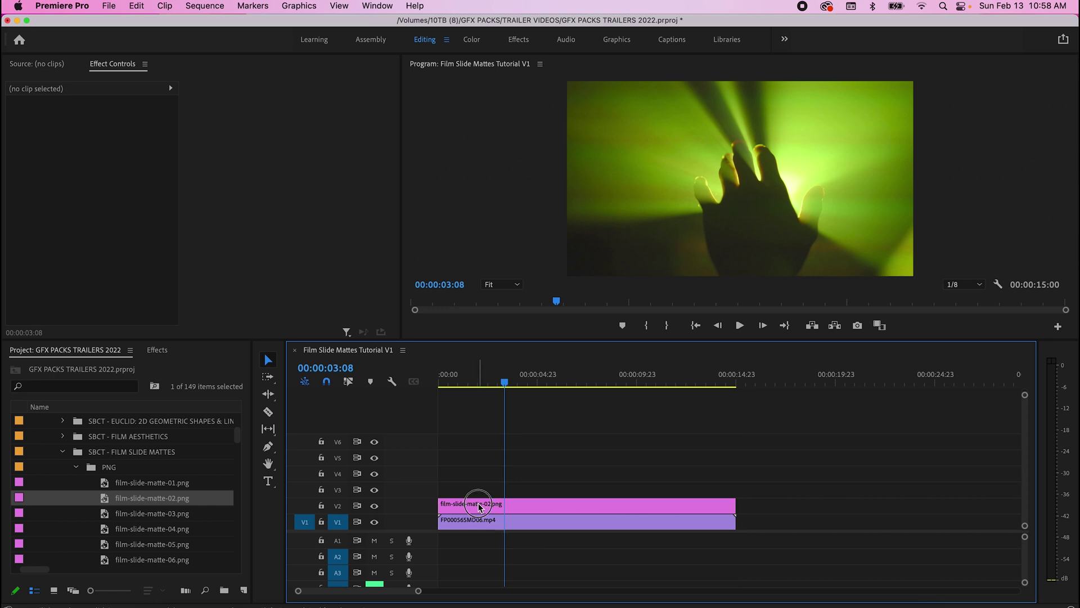
# Apply Scale to Frame Size to the slide matte clip
pyautogui.click(480, 505)
pyautogui.rightClick(478, 504)
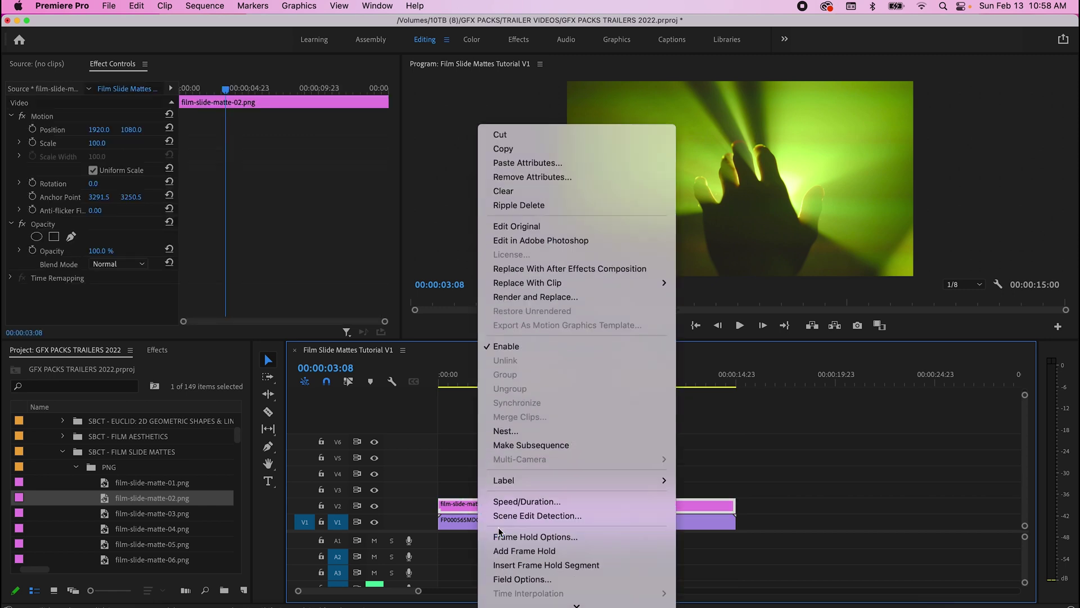
pyautogui.scroll(-2, 499, 531)
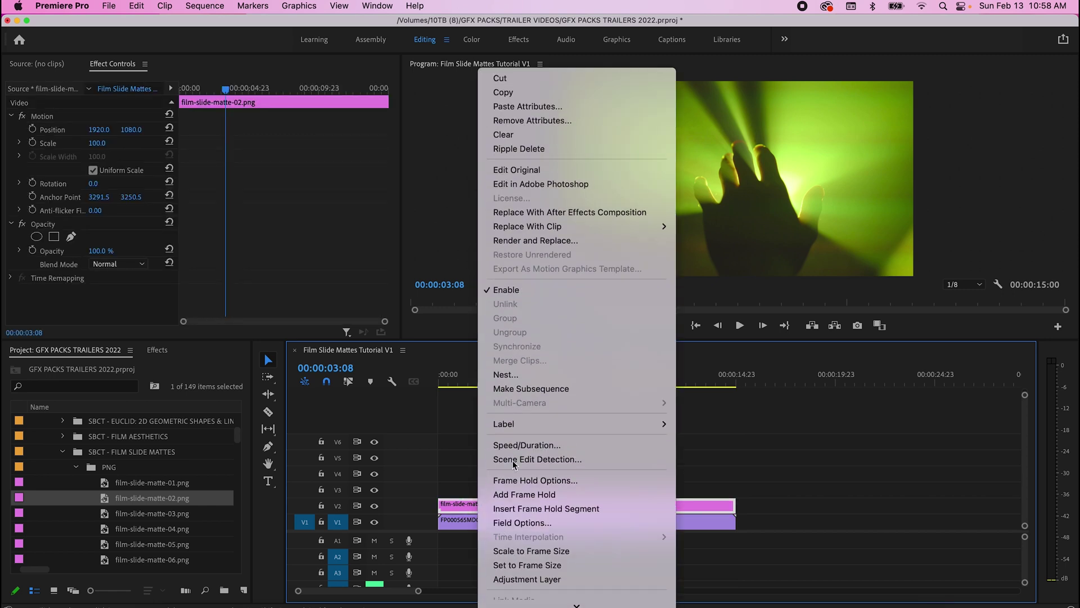
pyautogui.click(526, 554)
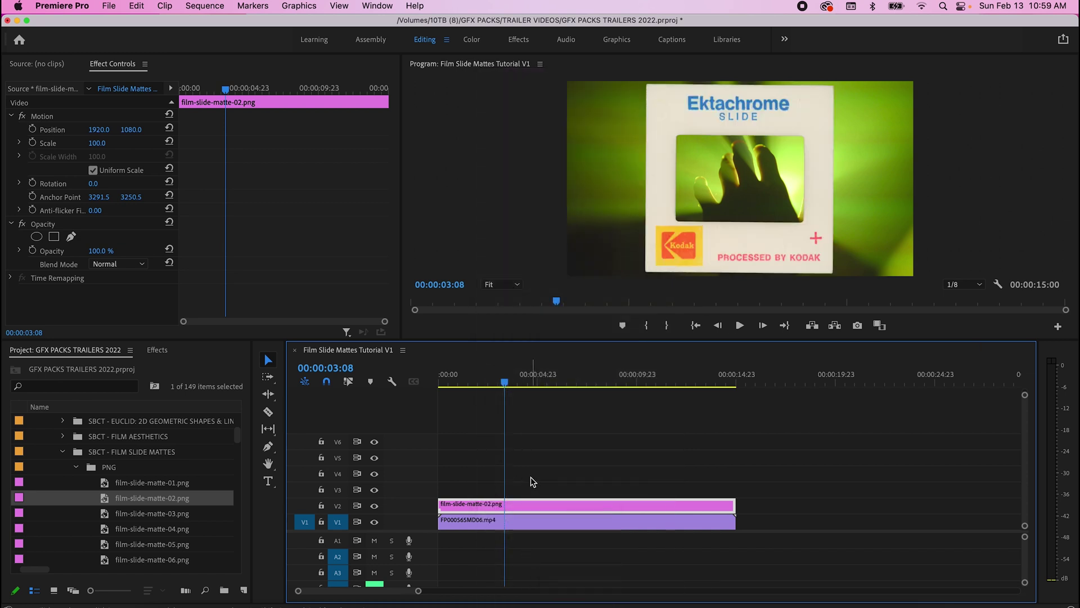
# Set the FP000565MD06.mp4 clip's Scale to 51 and play the sequence from the start
pyautogui.click(512, 527)
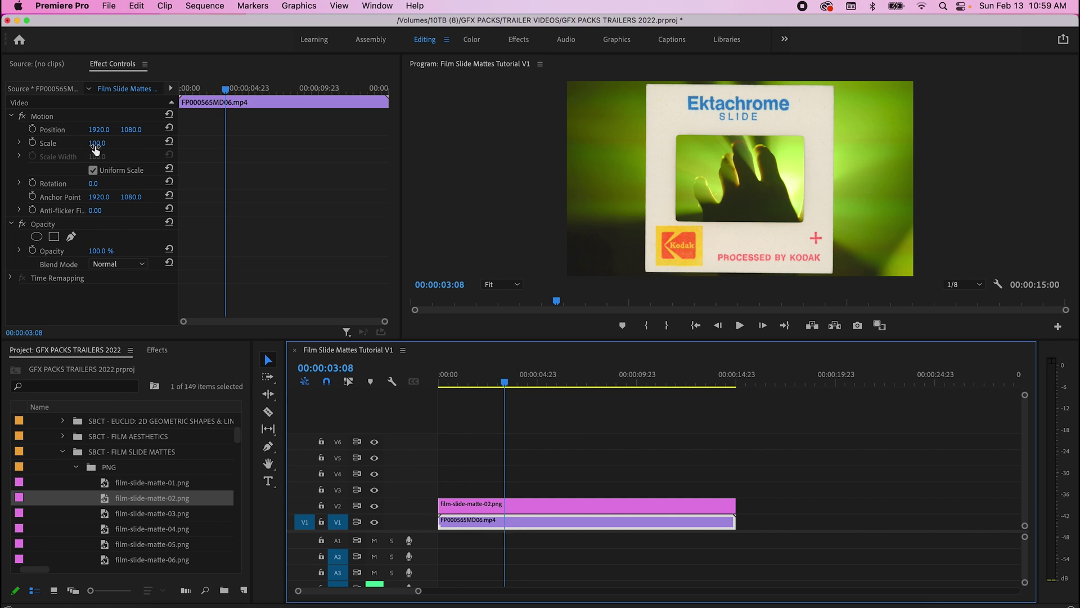
pyautogui.moveTo(97, 149); pyautogui.dragTo(73, 150)
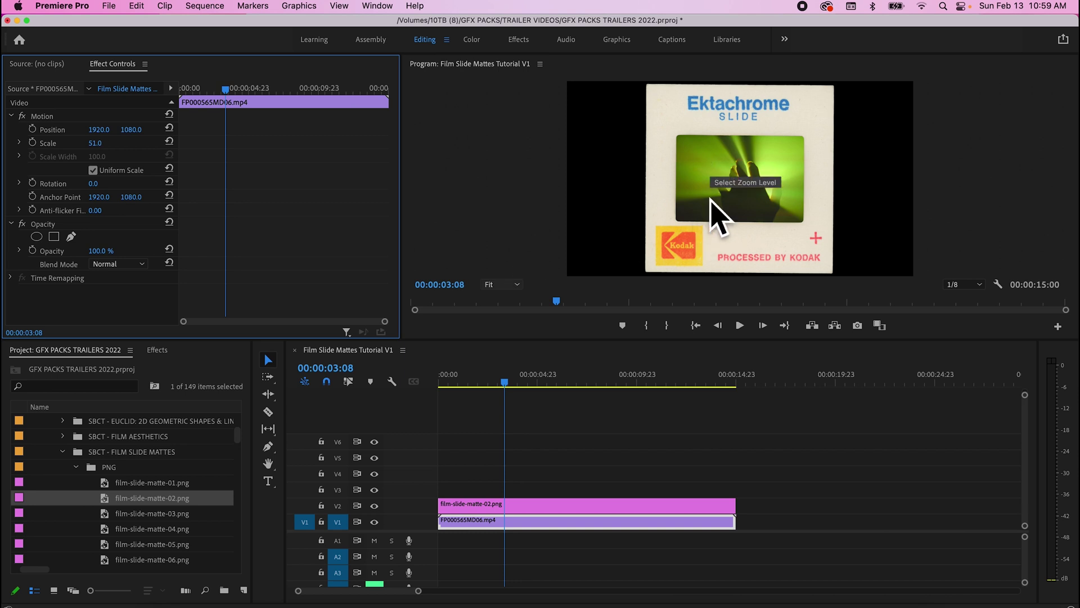
pyautogui.moveTo(505, 380); pyautogui.dragTo(378, 386)
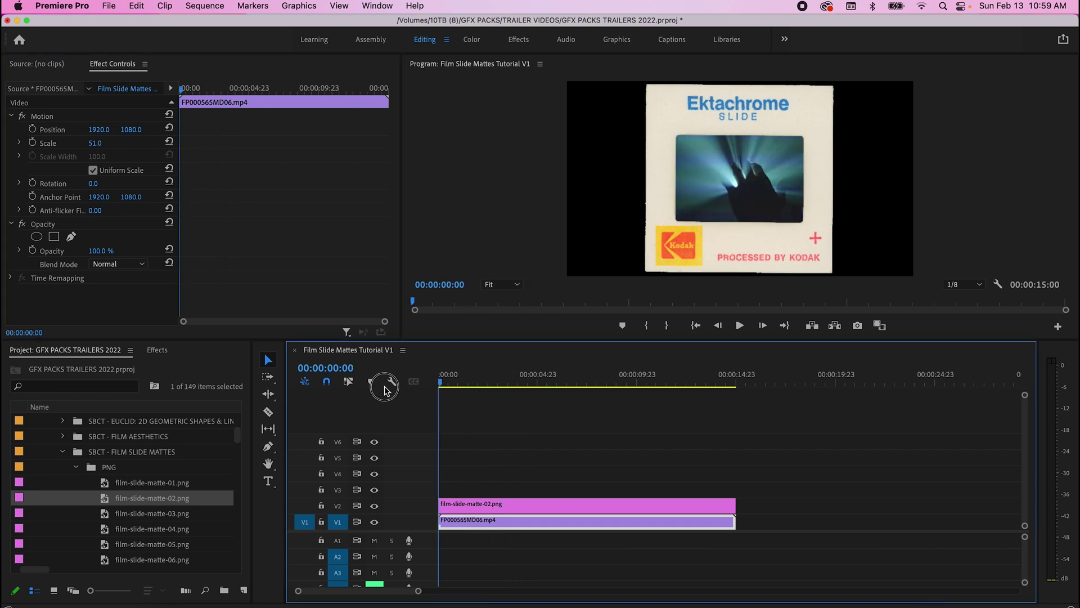
pyautogui.press('space')
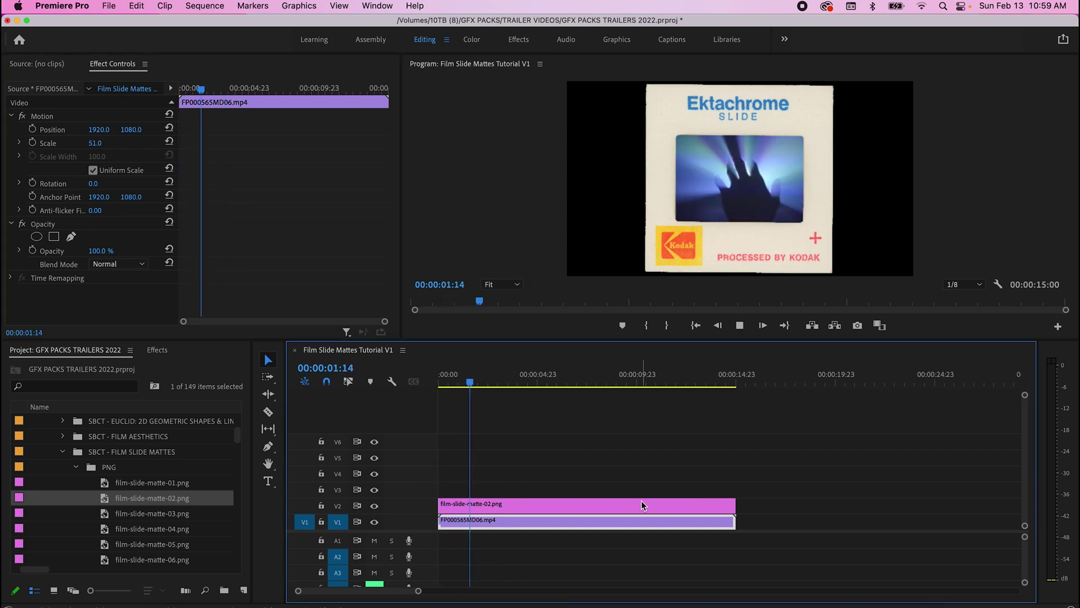